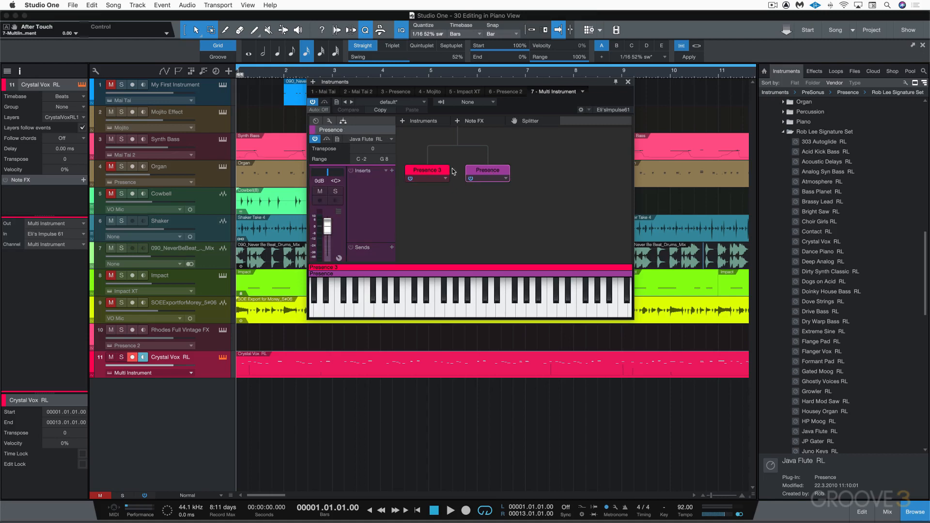
# Step: Inspect the Presence 3 and Presence layers of the multi-instrument, then close the Instruments window
pyautogui.click(434, 173)
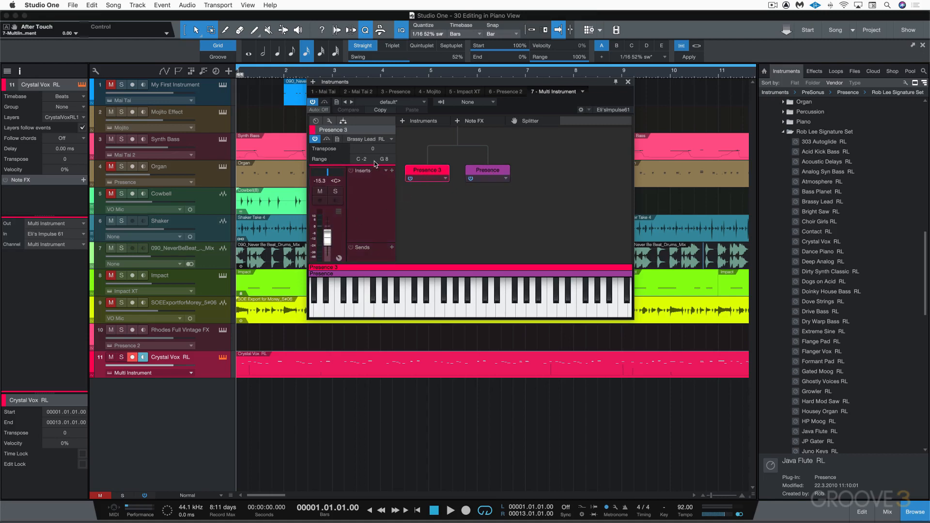
pyautogui.click(486, 172)
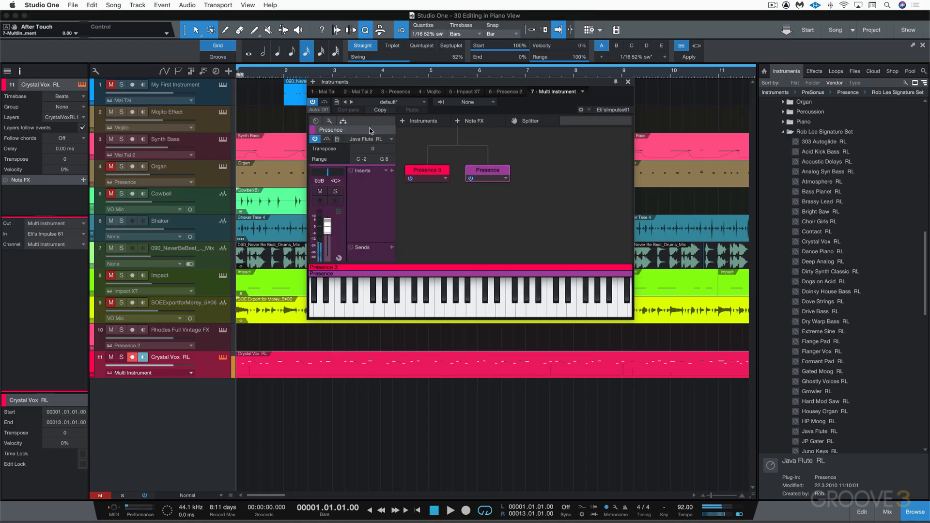
pyautogui.click(628, 81)
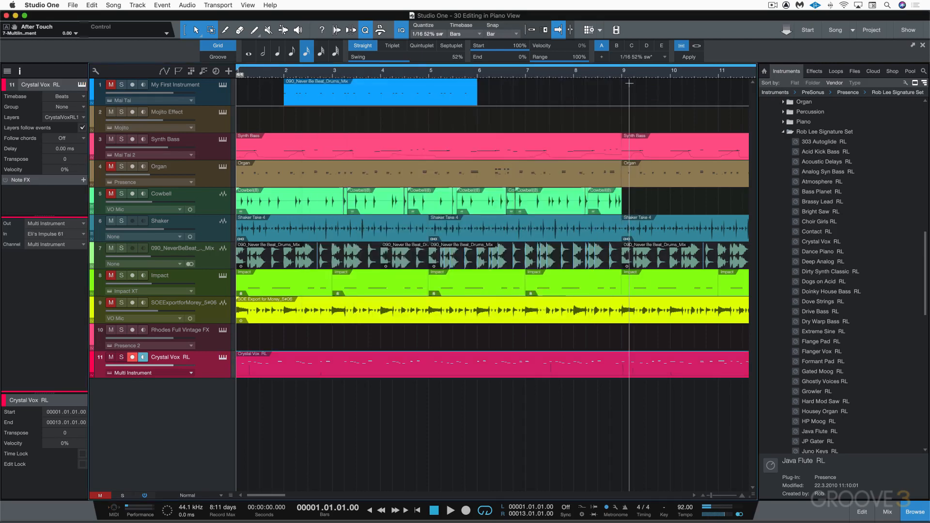
# Step: Start playback, hide the browser and open the note editor for the Crystal Vox part
pyautogui.press('space')
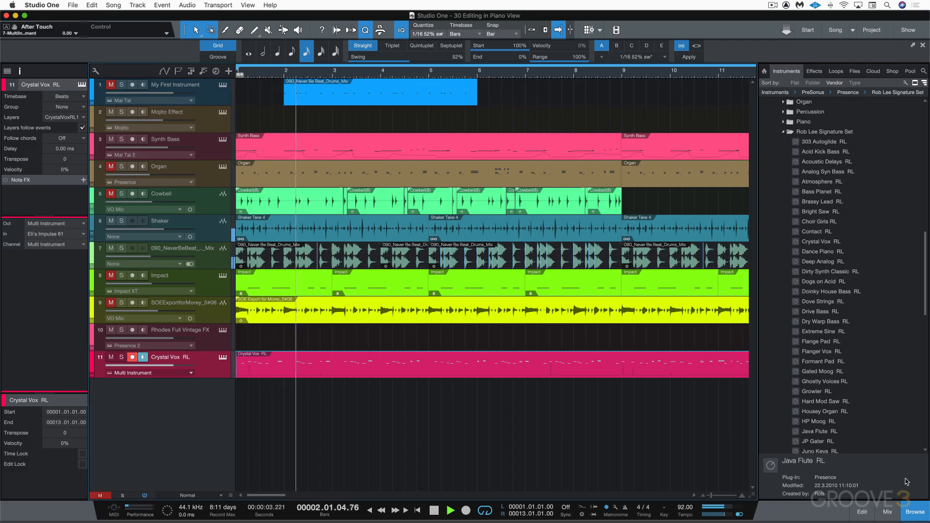
pyautogui.click(918, 516)
pyautogui.click(861, 511)
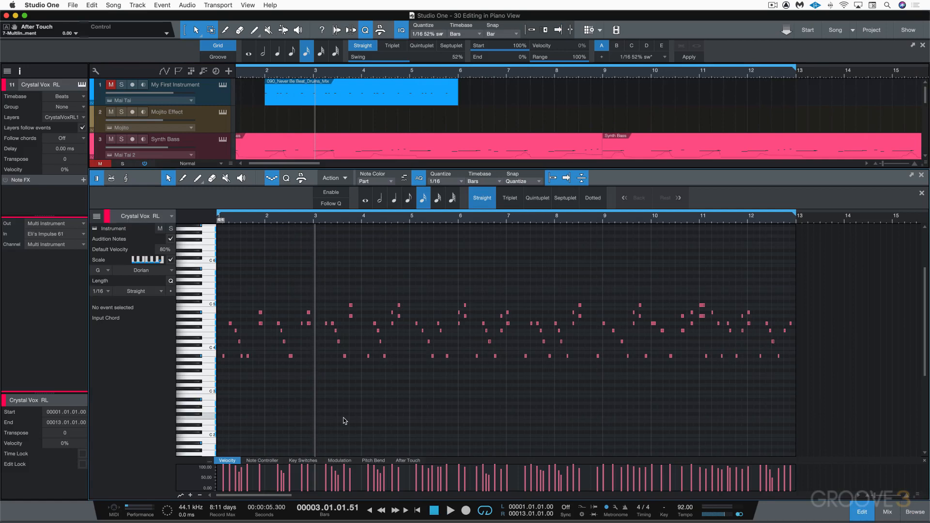
# Step: Switch the Paint tool to its Transform mode
pyautogui.click(197, 179)
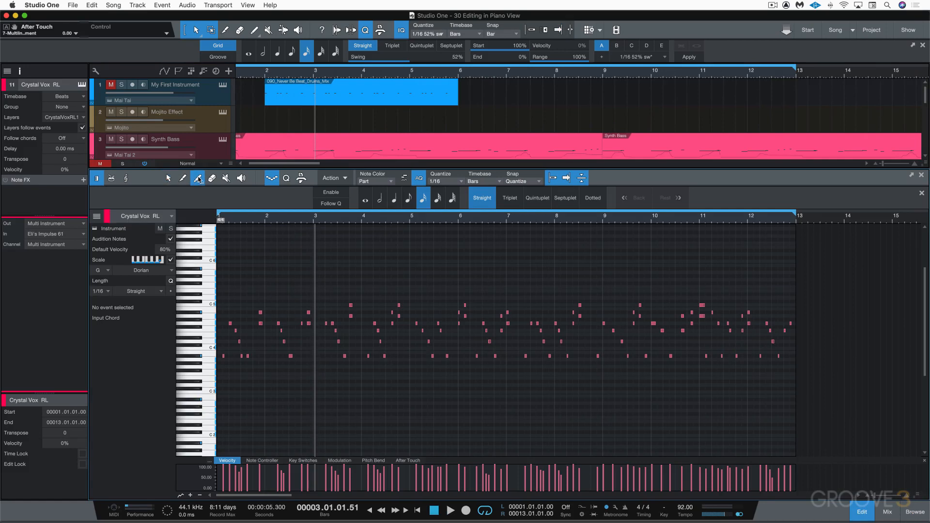
pyautogui.click(203, 185)
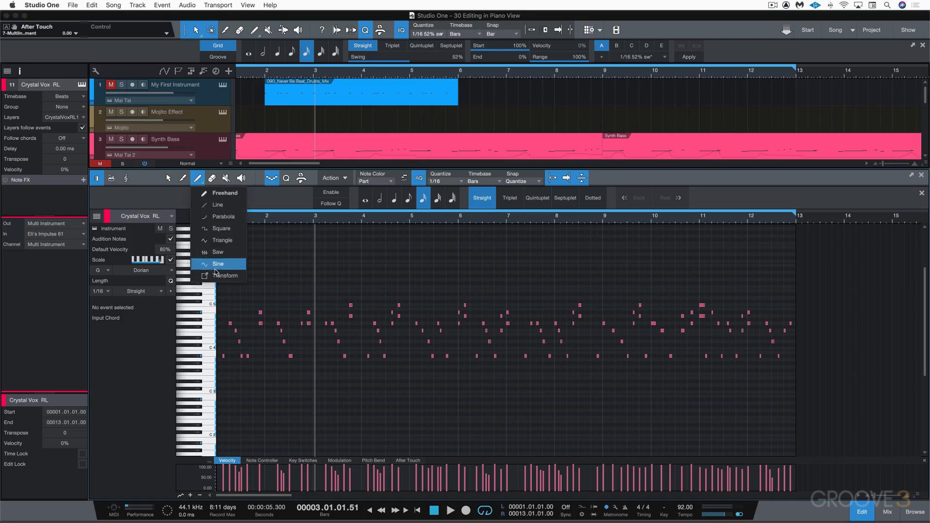
pyautogui.click(216, 276)
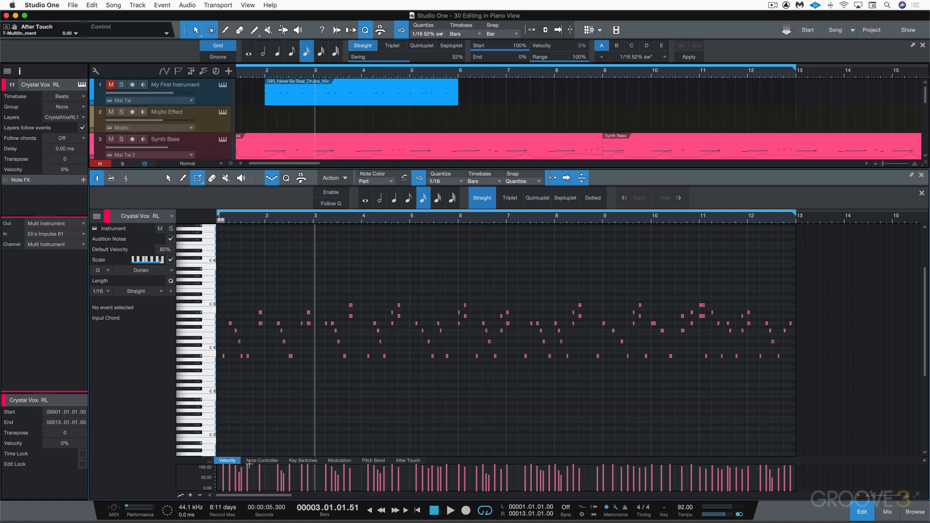
# Step: Enlarge the velocity lane, box the velocities of bars 1 to 8 with the Transform tool and pull its top-left corner down into a rising ramp
pyautogui.moveTo(433, 453); pyautogui.dragTo(434, 386)
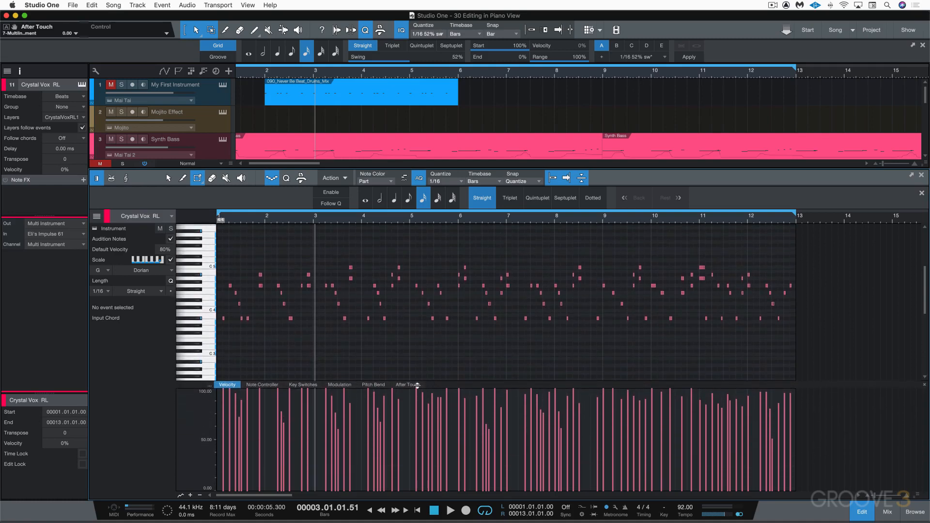
pyautogui.moveTo(219, 391); pyautogui.dragTo(584, 442)
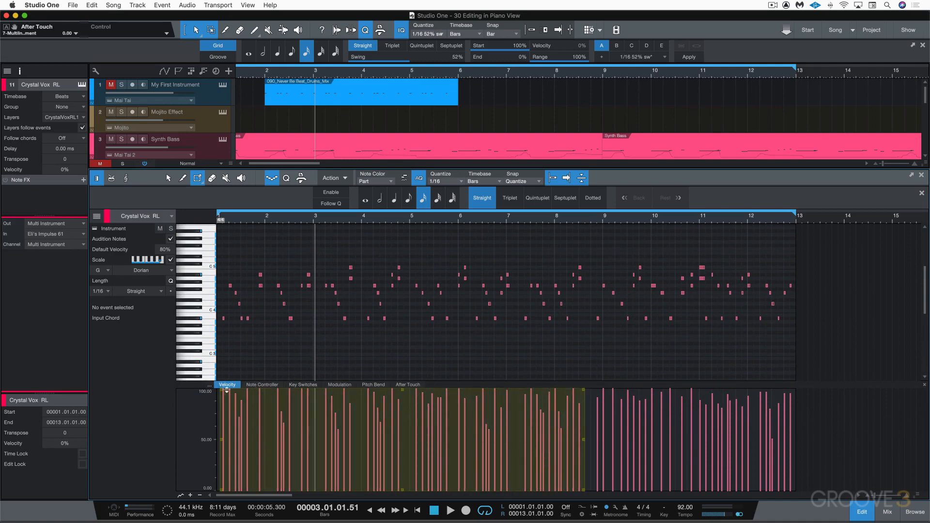
pyautogui.moveTo(223, 393); pyautogui.dragTo(255, 473)
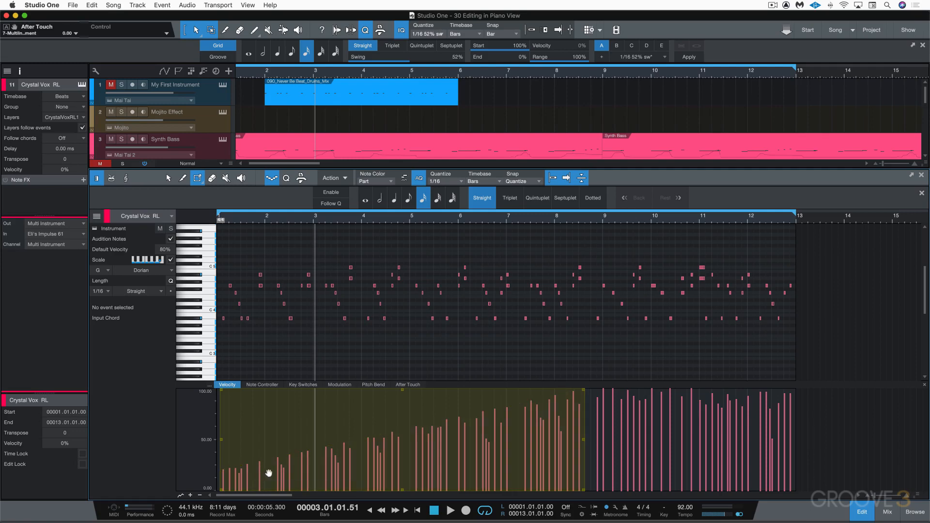
pyautogui.press(',')
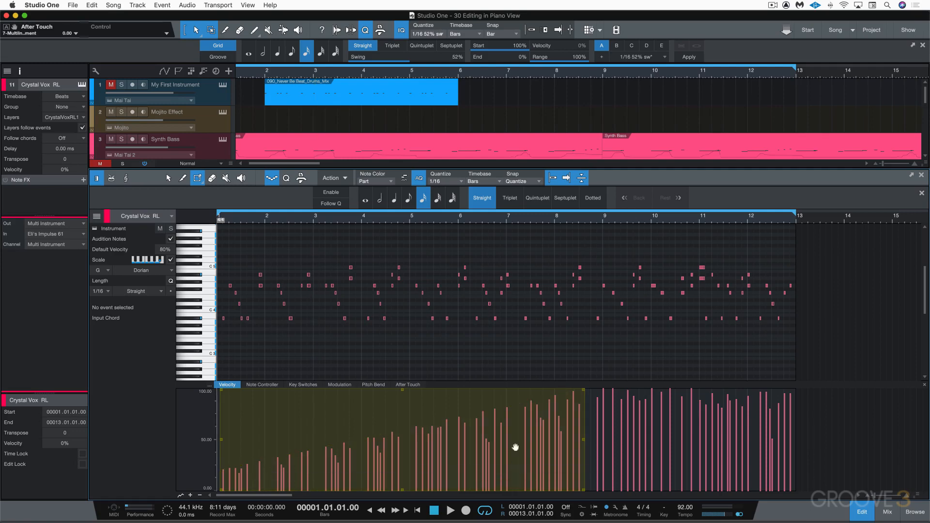
pyautogui.press('space')
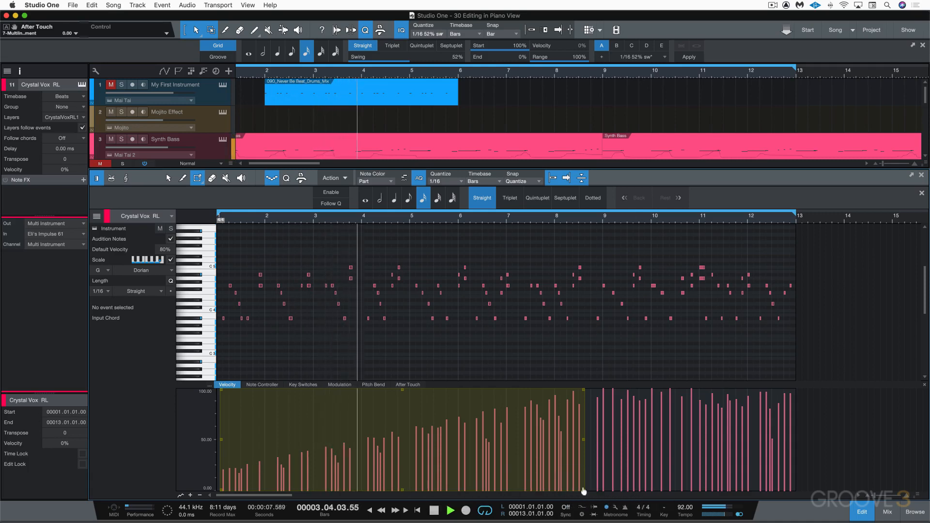
# Step: Raise the transform box's lower corners to lift the velocity ramp, and play back the result
pyautogui.moveTo(584, 494); pyautogui.dragTo(535, 429)
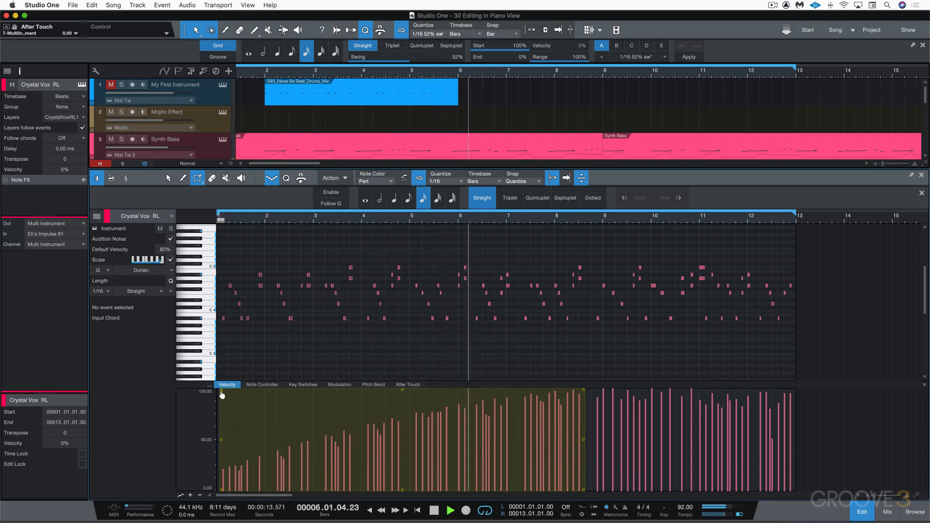
pyautogui.moveTo(223, 439); pyautogui.dragTo(233, 400)
pyautogui.press('space')
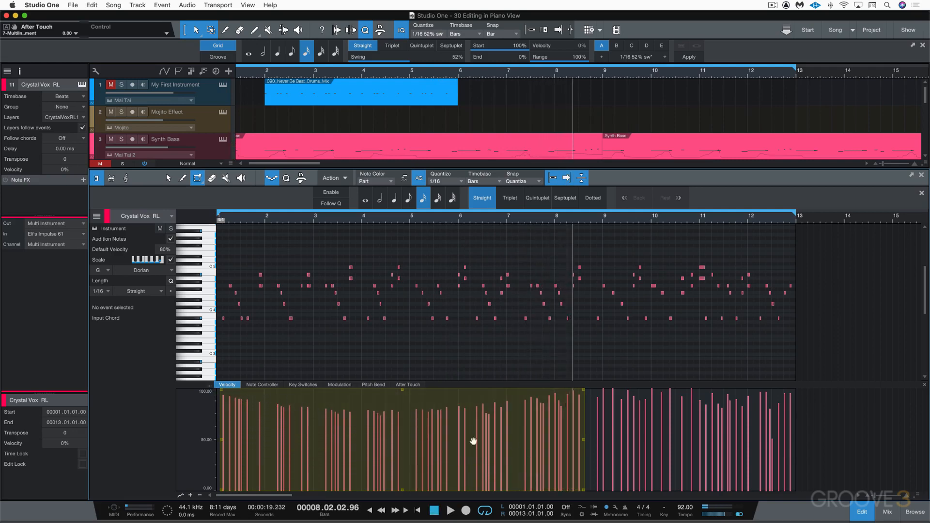
# Step: Pull the transform box's top-right corner down so the velocities fade out across the selection, and play it
pyautogui.moveTo(584, 394); pyautogui.dragTo(523, 484)
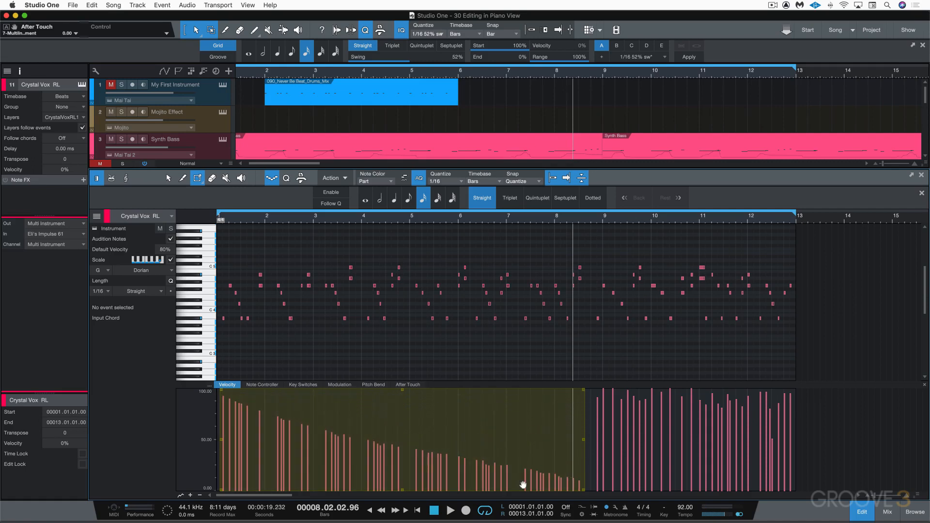
pyautogui.press('space')
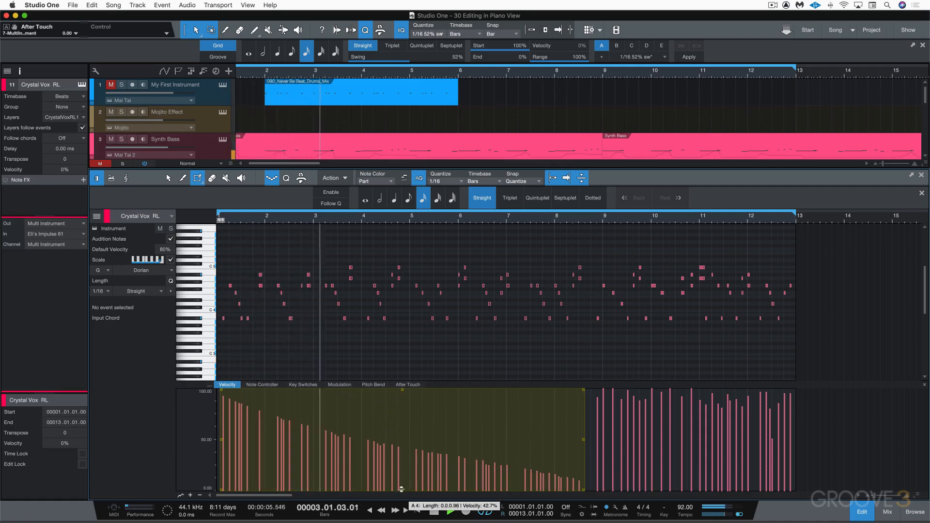
# Step: Compress the selected velocities into a narrow mid range by lowering the transform box's top edge and raising its bottom edge
pyautogui.moveTo(401, 489)
pyautogui.mouseDown()
pyautogui.moveTo(399, 438)
pyautogui.moveTo(400, 489)
pyautogui.mouseUp()
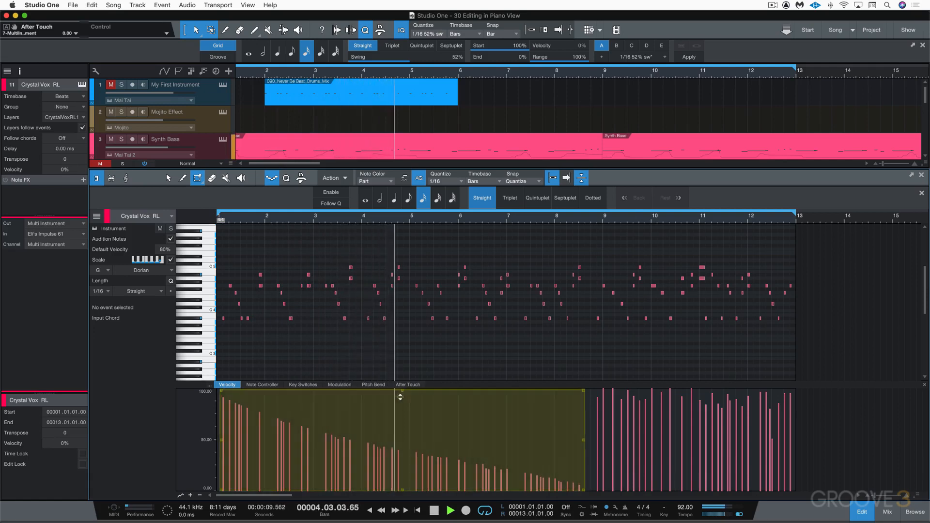
pyautogui.moveTo(400, 397); pyautogui.dragTo(393, 468)
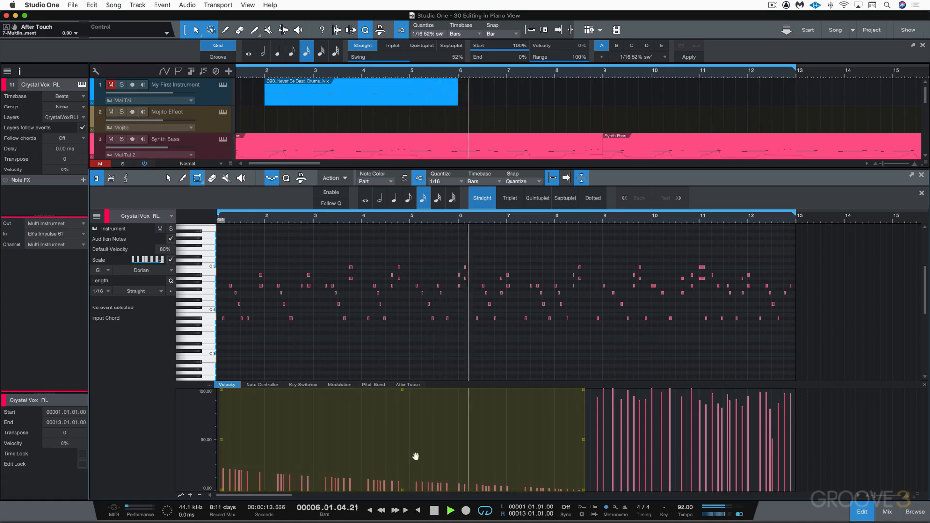
pyautogui.press('space')
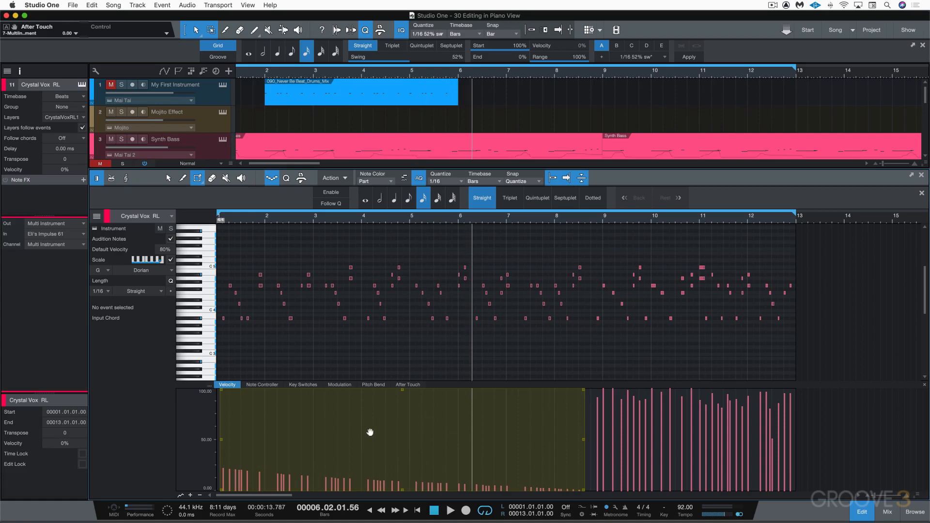
pyautogui.moveTo(400, 487); pyautogui.dragTo(393, 428)
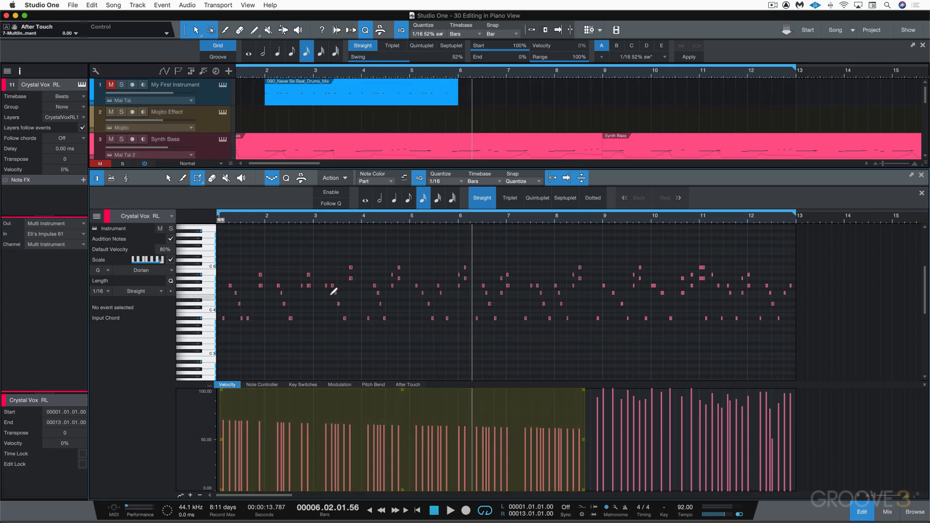
# Step: Zoom in and mute three notes between bars 5.4 and 6.3 with the Mute tool, then return to the Arrow tool
pyautogui.press('e')
pyautogui.press('e')
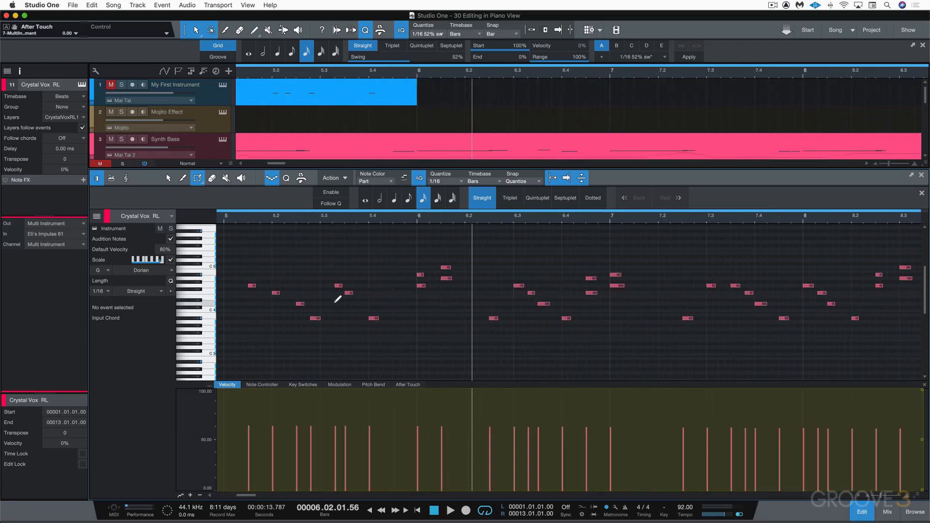
pyautogui.scroll(-3, 341, 302)
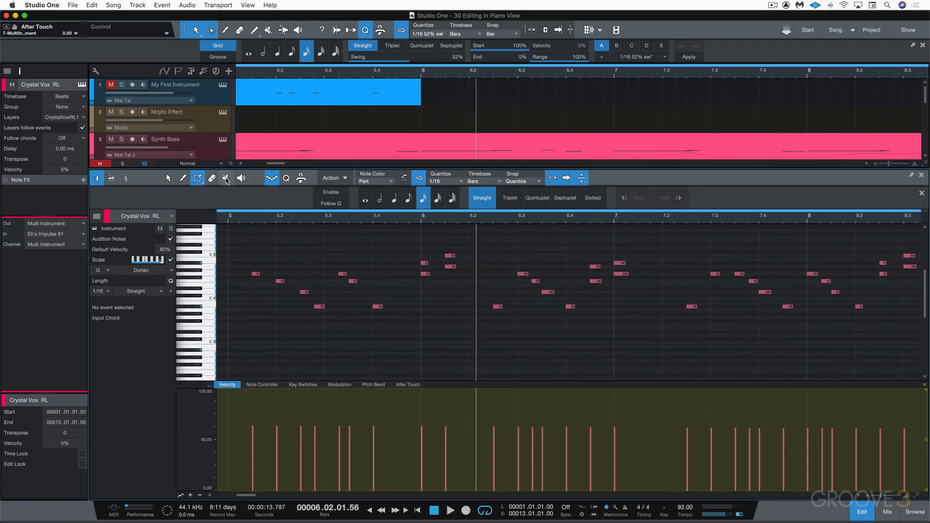
pyautogui.press('6')
pyautogui.click(353, 281)
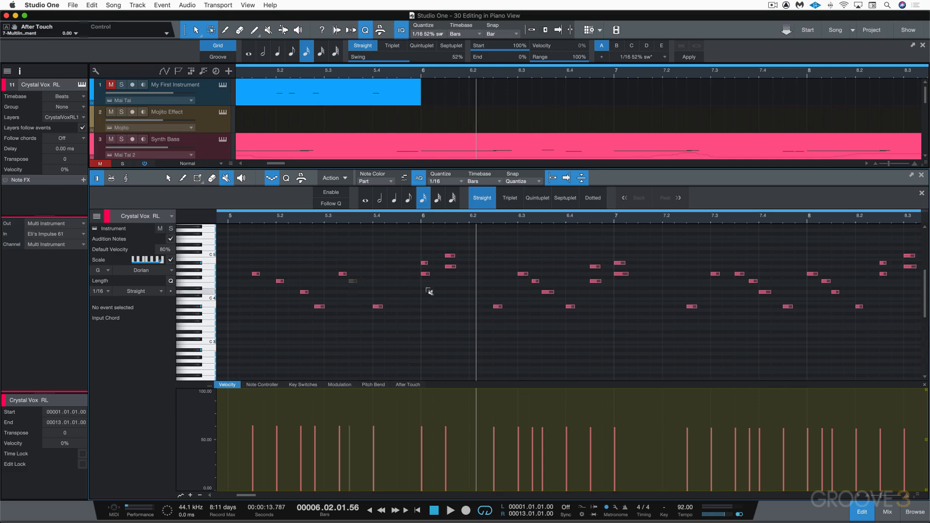
pyautogui.click(452, 267)
pyautogui.click(497, 307)
pyautogui.click(168, 178)
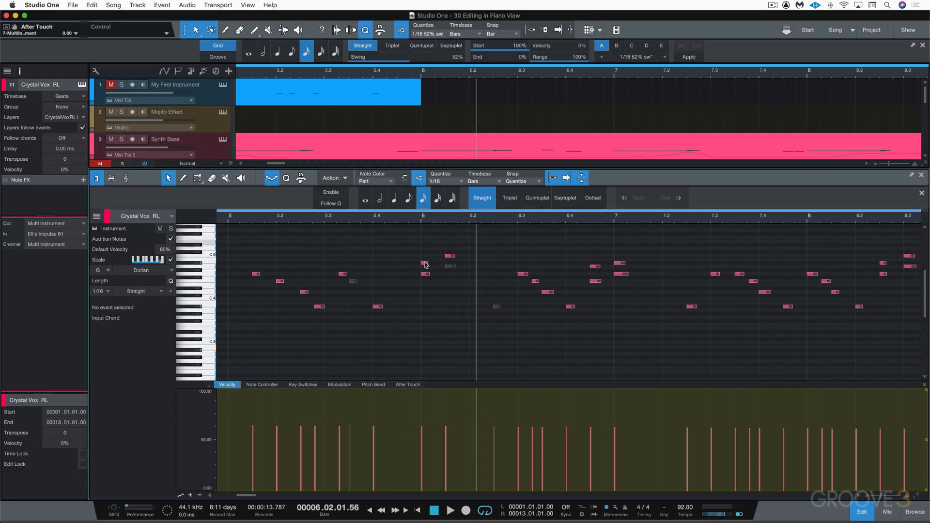
# Step: Select two notes near bar 6.3 and toggle them muted
pyautogui.click(522, 275)
pyautogui.keyDown('shift'); pyautogui.click(535, 281); pyautogui.keyUp('shift')
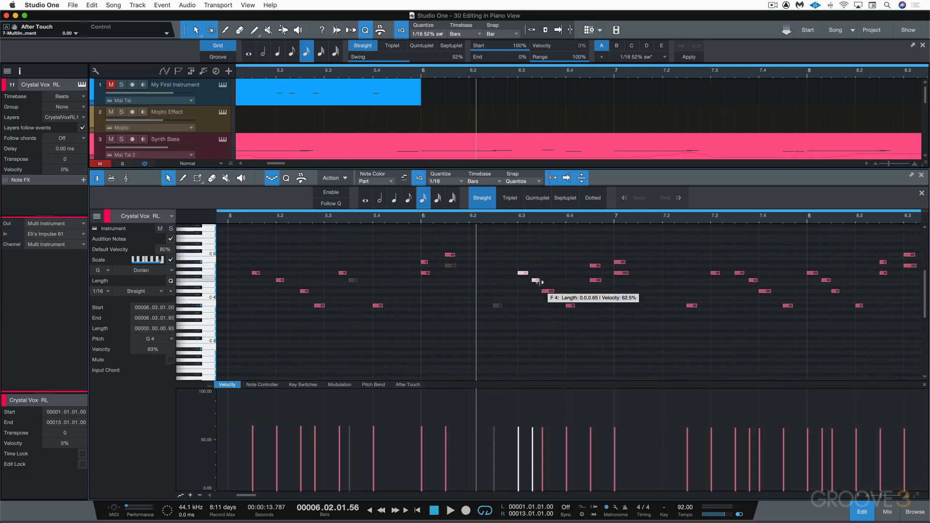
pyautogui.hotkey('shift', 'm')
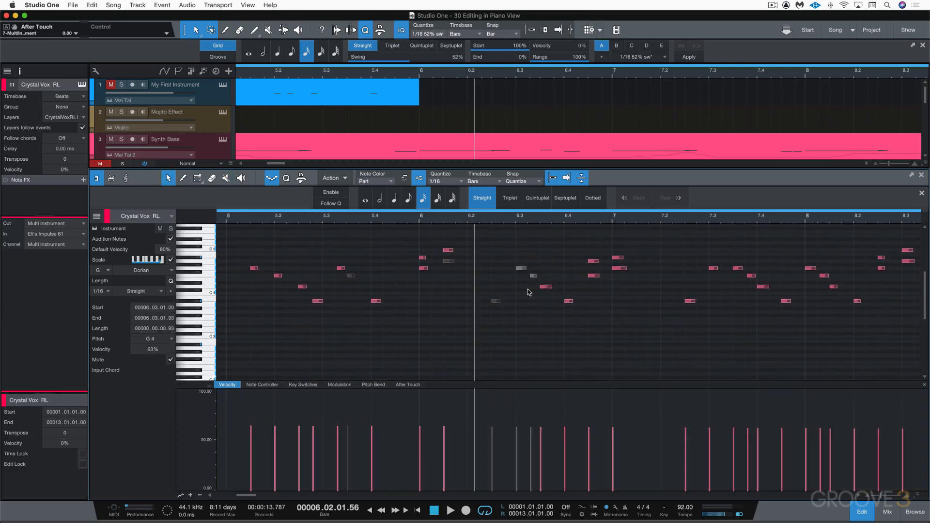
# Step: Mute and unmute the whole My First Instrument part
pyautogui.click(375, 102)
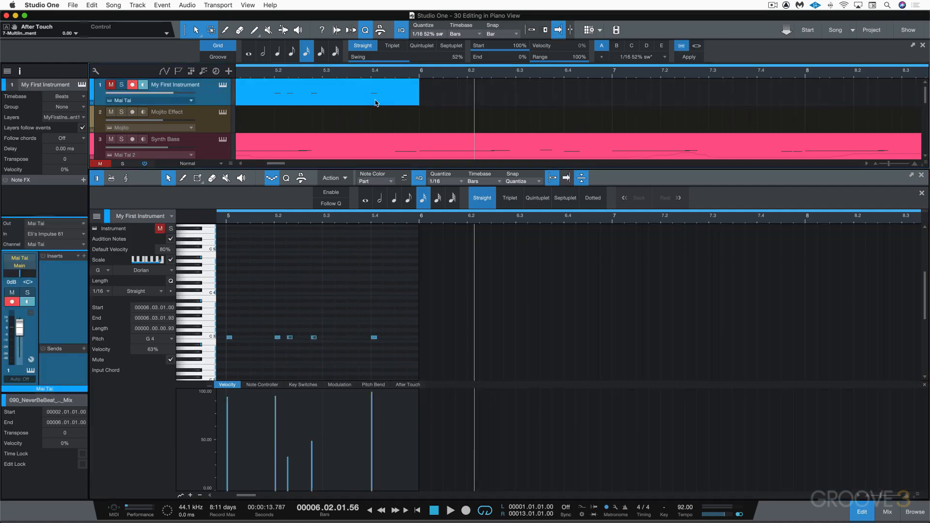
pyautogui.click(376, 103)
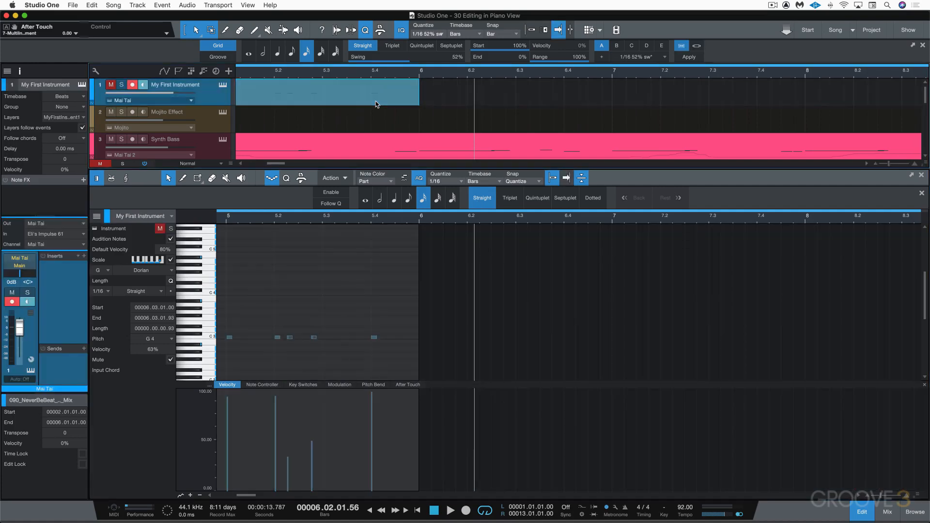
pyautogui.hotkey('shift', 'm')
# Step: Open the Crystal Vox part in the editor and mute the note near bar 2.2
pyautogui.scroll(-1, 397, 143)
pyautogui.hscroll(-15, 302, 326)
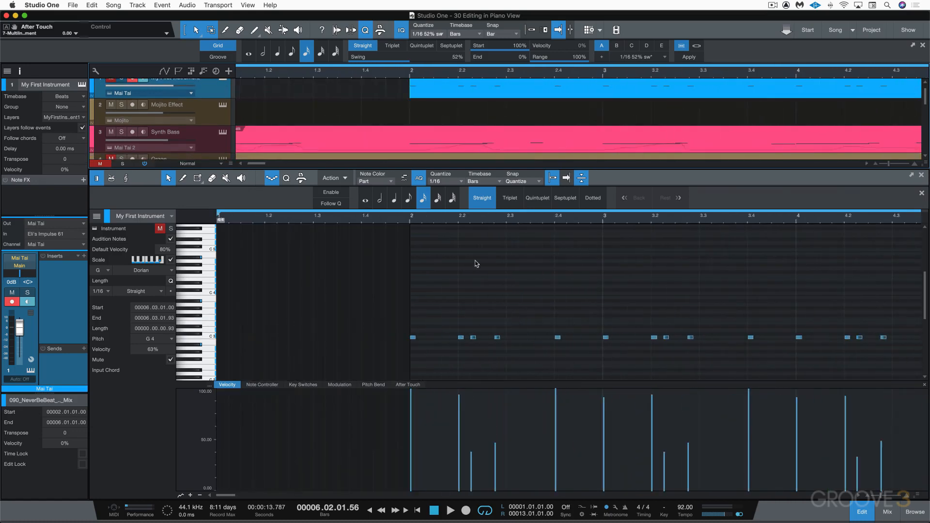
pyautogui.scroll(-6, 306, 107)
pyautogui.scroll(-2, 305, 110)
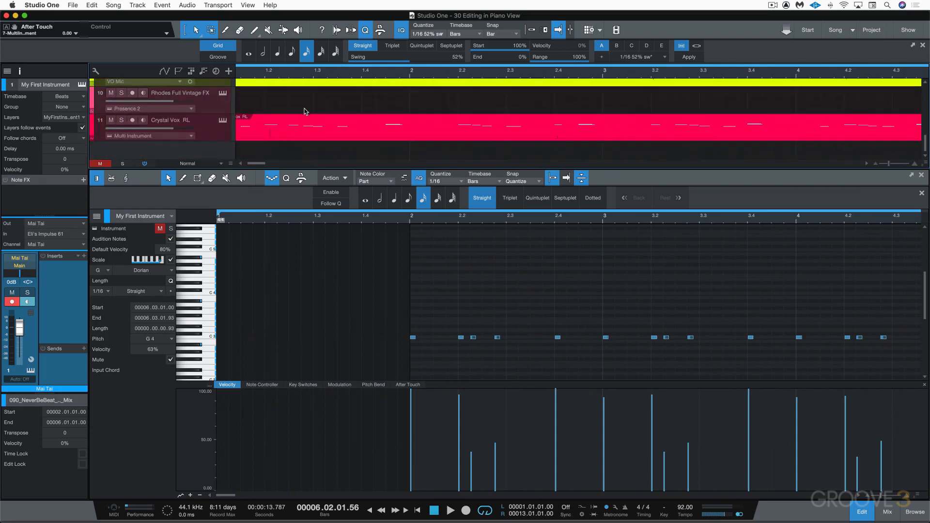
pyautogui.click(305, 131)
pyautogui.moveTo(446, 258); pyautogui.dragTo(475, 284)
pyautogui.hotkey('shift', 'm')
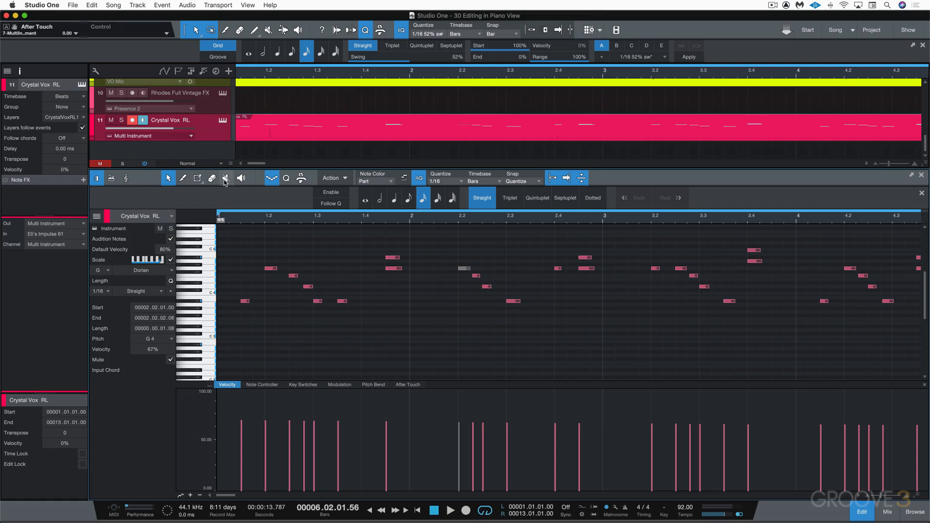
# Step: Select the notes from bar 1 to about bar 2.3, transpose them up 7 semitones, and play them back
pyautogui.scroll(4, 270, 256)
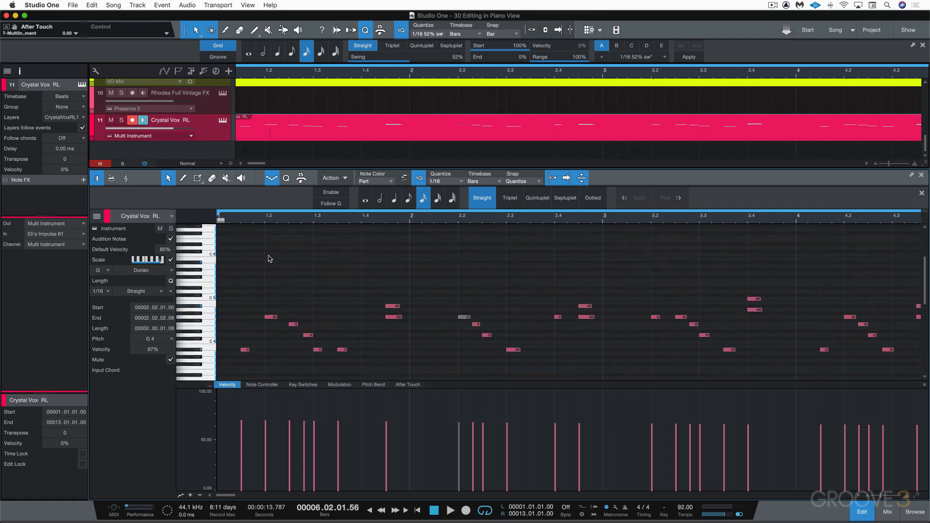
pyautogui.moveTo(241, 263); pyautogui.dragTo(530, 373)
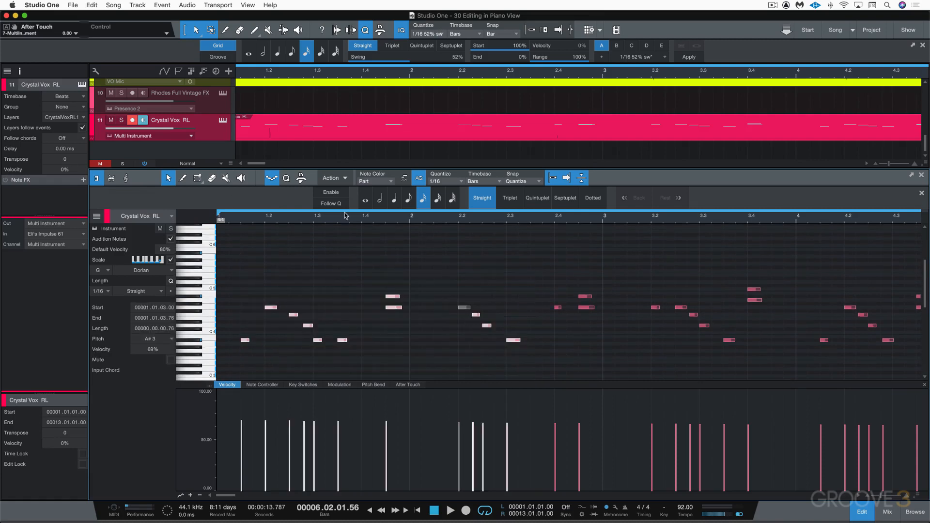
pyautogui.click(345, 179)
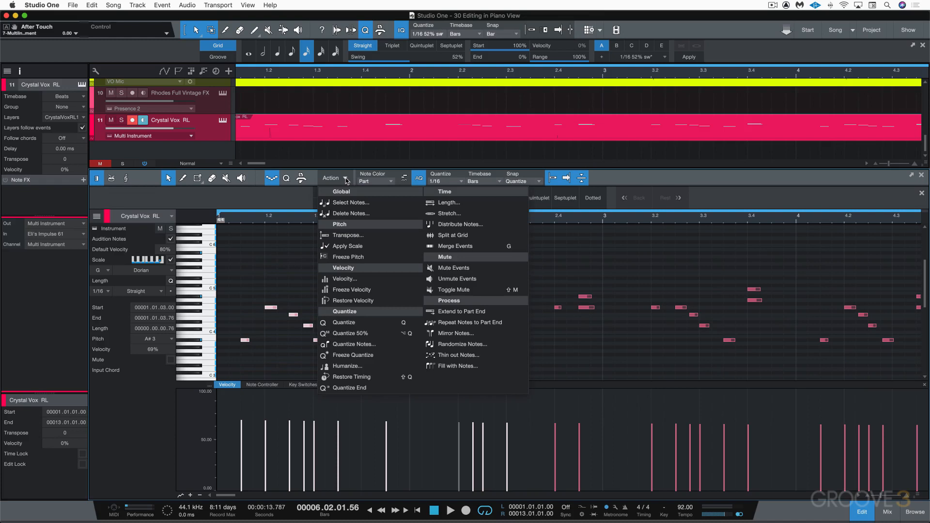
pyautogui.click(349, 236)
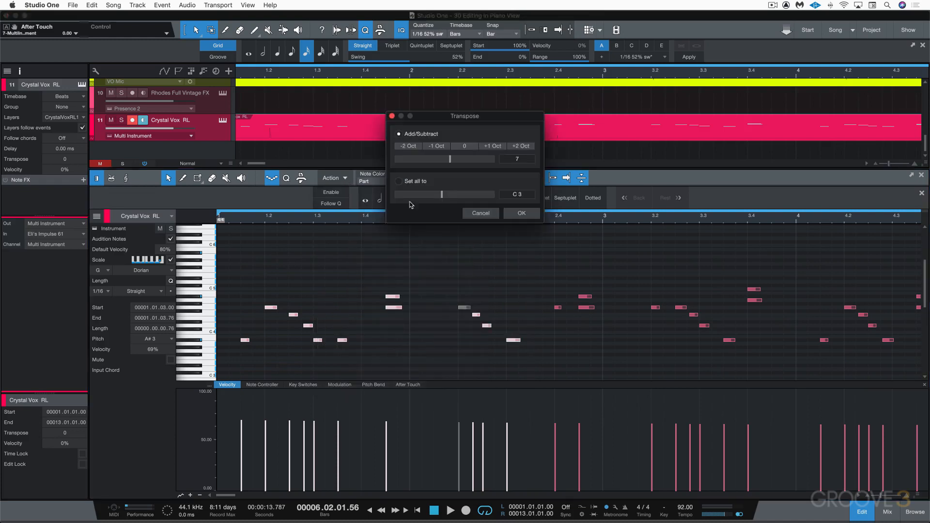
pyautogui.click(492, 146)
pyautogui.click(443, 148)
pyautogui.click(464, 147)
pyautogui.moveTo(445, 159); pyautogui.dragTo(446, 163)
pyautogui.click(522, 214)
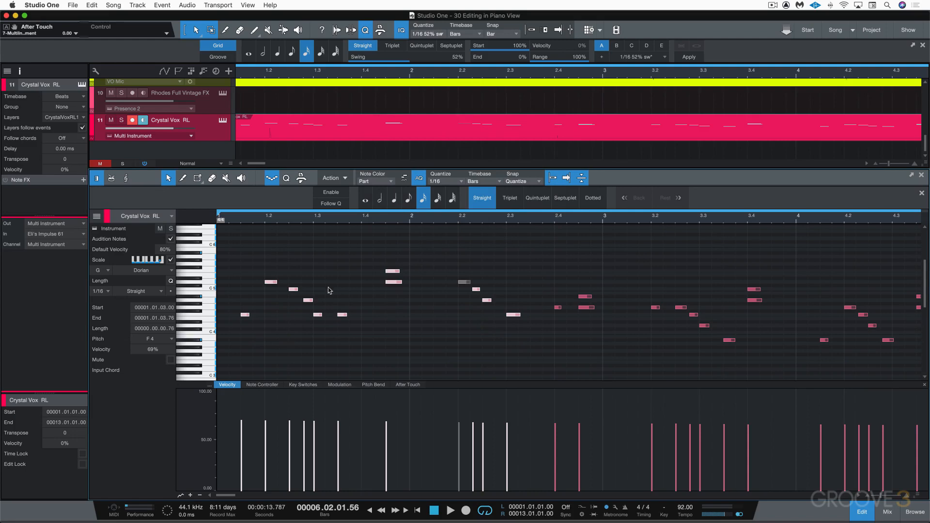
pyautogui.press('space')
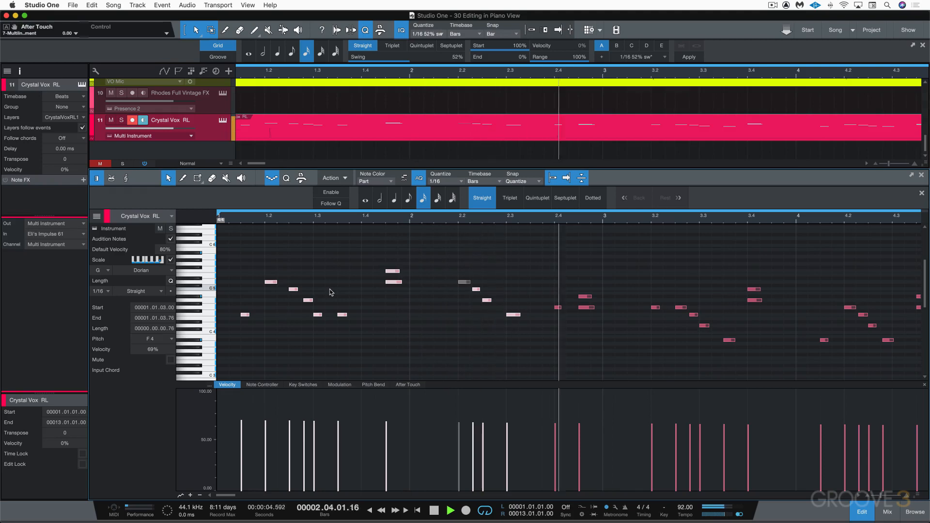
pyautogui.press('space')
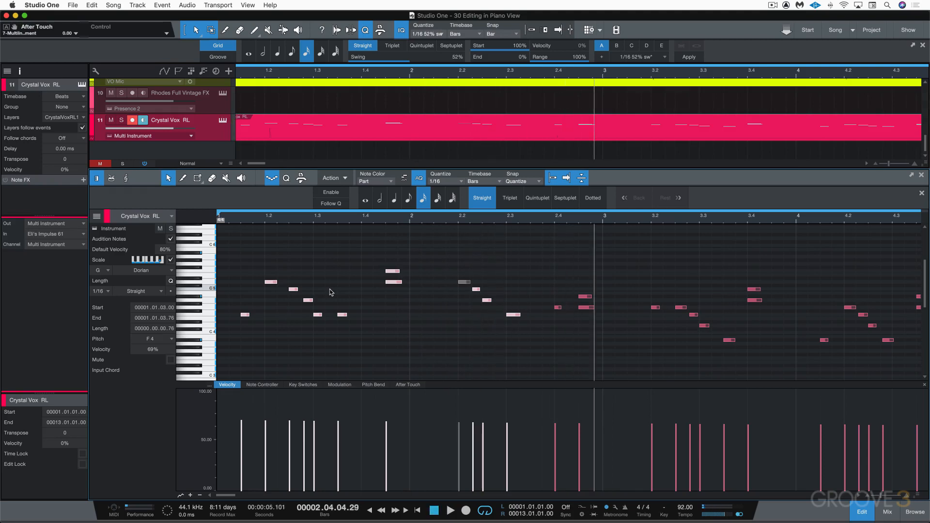
# Step: Quantize the selected notes and open the quantize options panel
pyautogui.press('q')
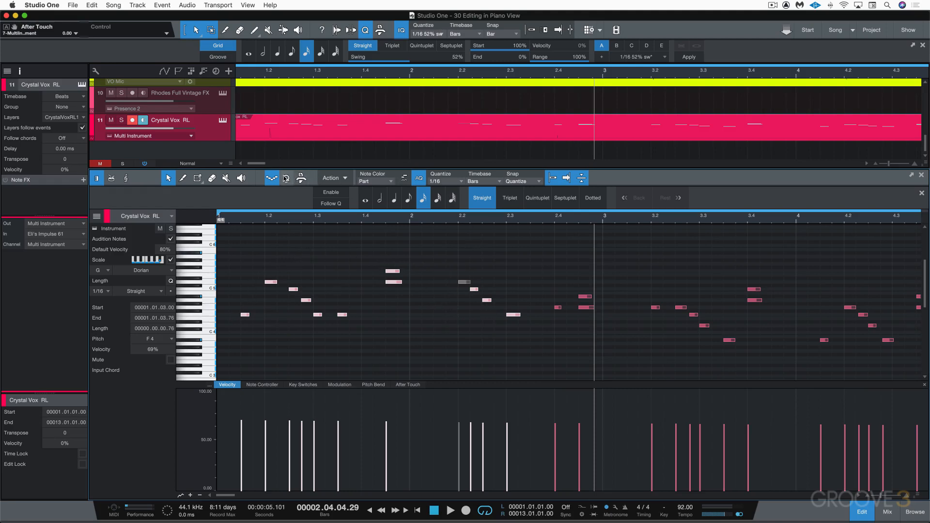
pyautogui.click(286, 178)
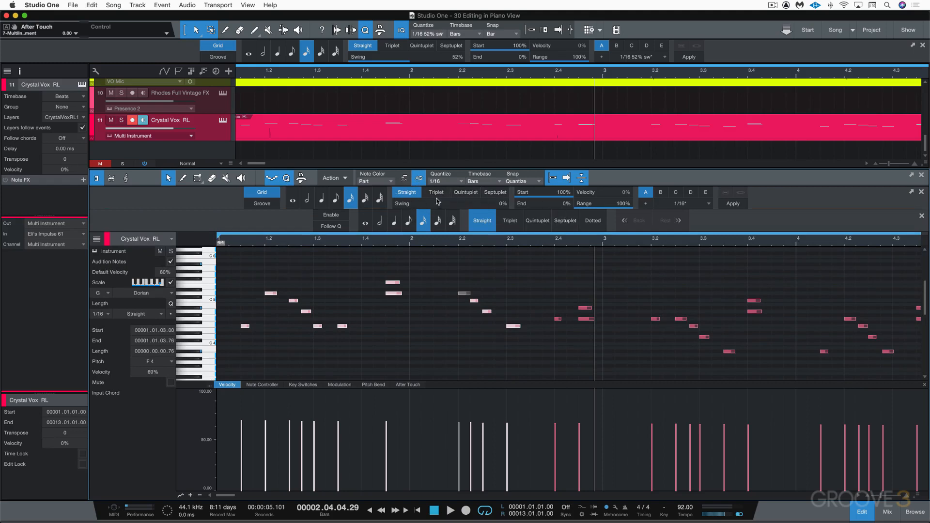
pyautogui.moveTo(437, 201)
# Step: Play from the start while quantizing the selected notes to triplet, quintuplet, then septuplet 1/16 grids
pyautogui.press(',')
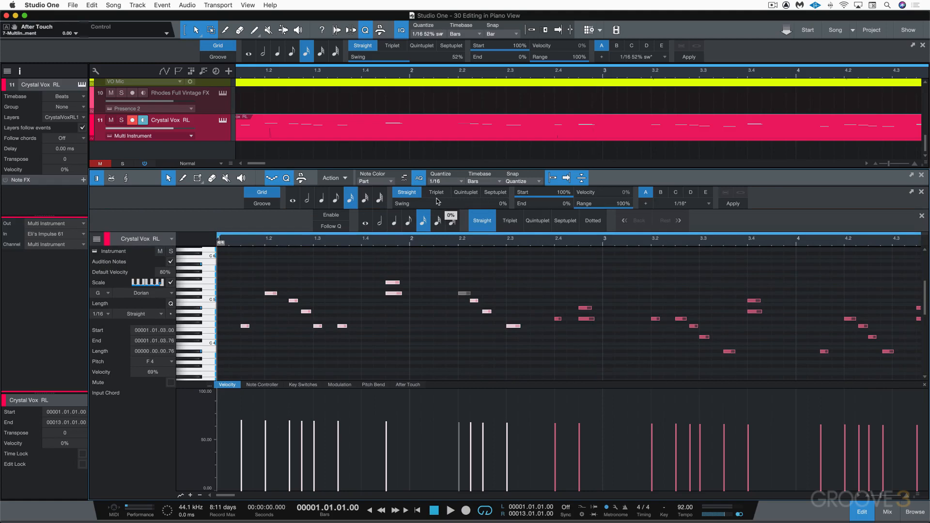
pyautogui.press('space')
pyautogui.click(436, 193)
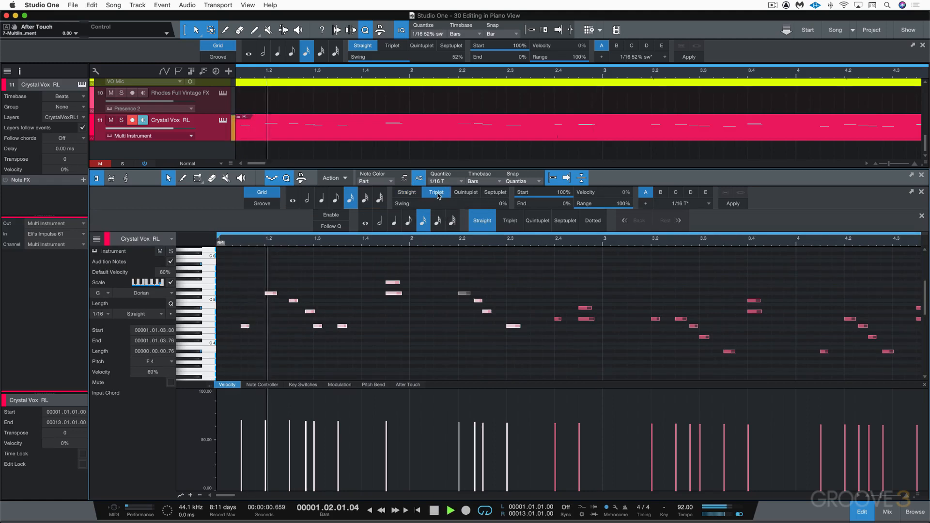
pyautogui.click(465, 193)
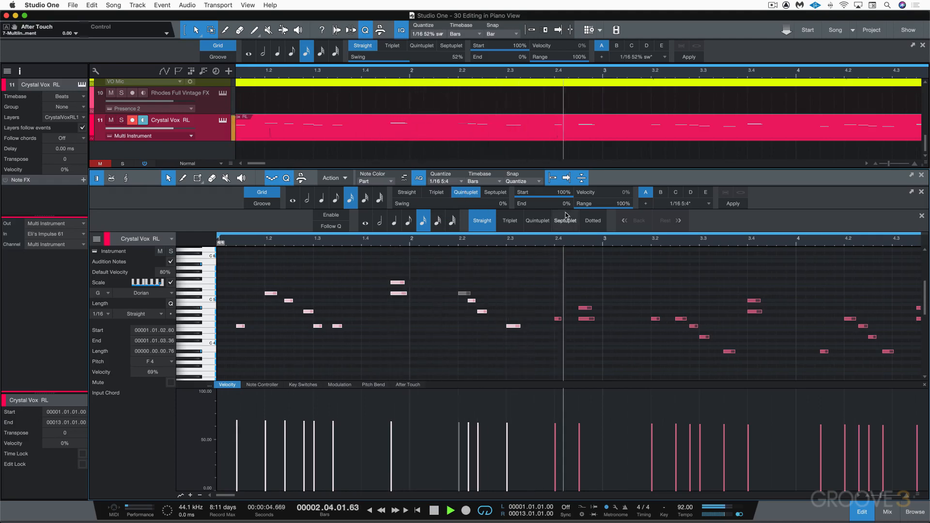
pyautogui.press('space')
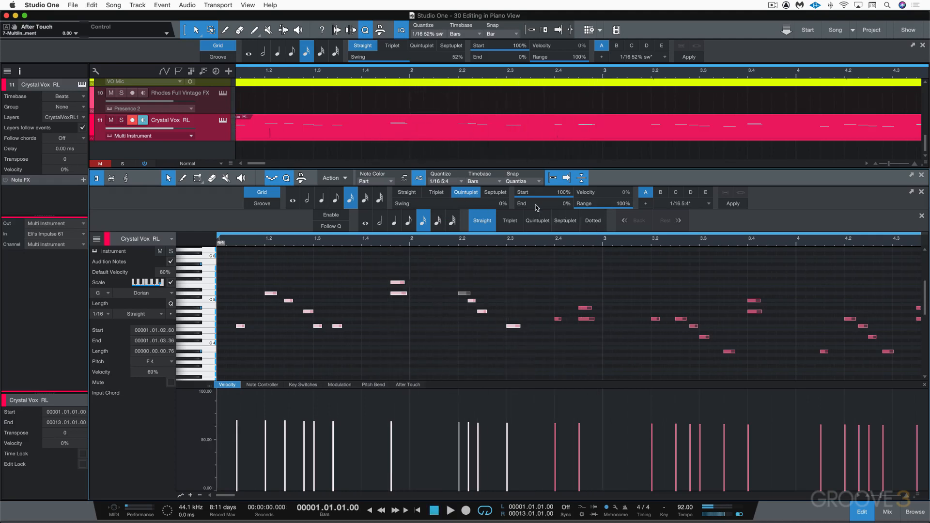
pyautogui.click(497, 194)
pyautogui.press('space')
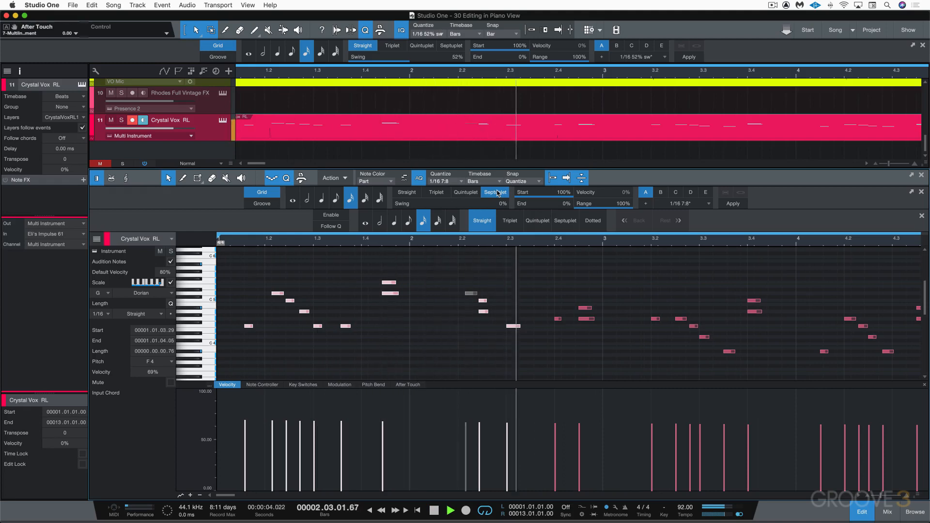
pyautogui.press('space')
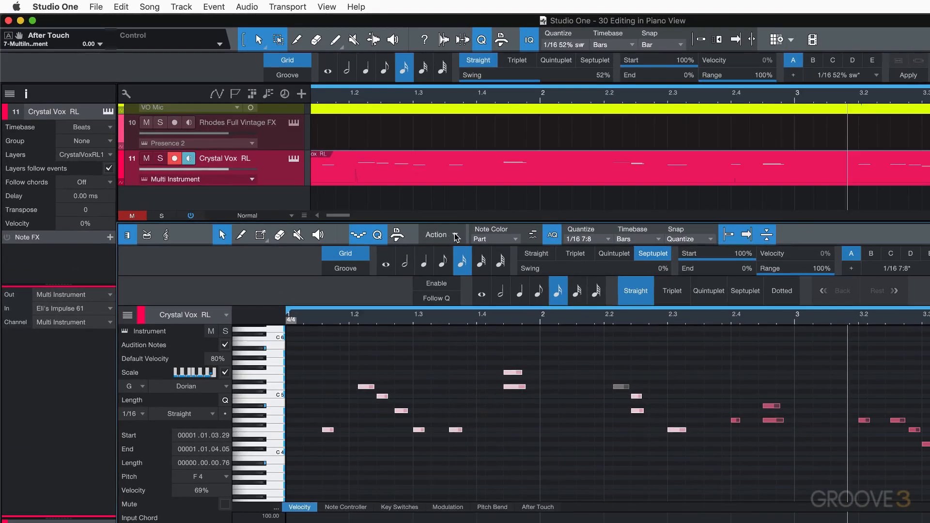
# Step: Humanize the selected notes, widening both the velocity range and the note start range
pyautogui.click(455, 235)
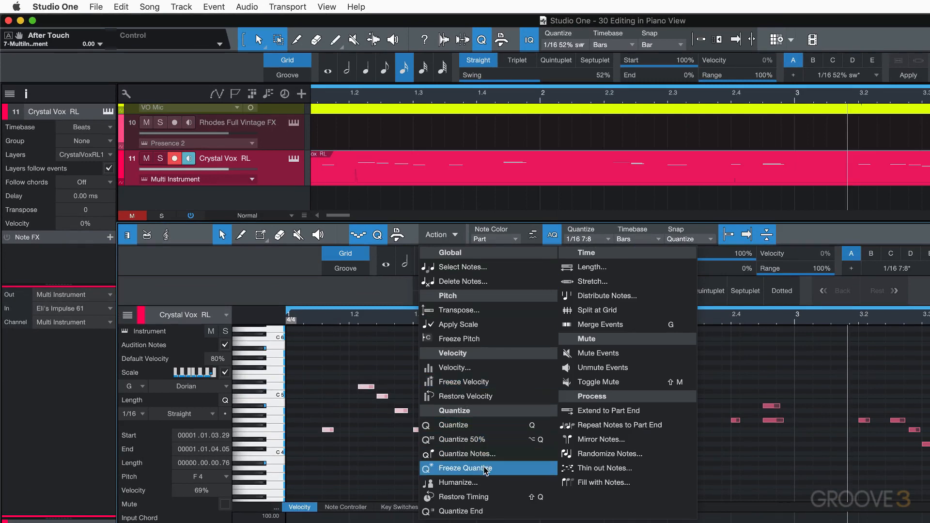
pyautogui.click(455, 482)
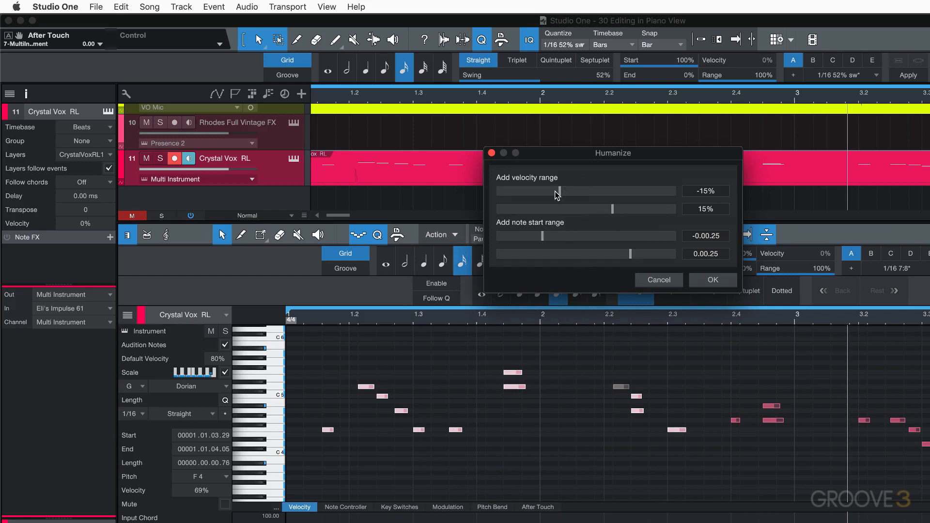
pyautogui.moveTo(561, 193)
pyautogui.mouseDown()
pyautogui.moveTo(577, 190)
pyautogui.moveTo(538, 193)
pyautogui.moveTo(551, 192)
pyautogui.mouseUp()
pyautogui.moveTo(613, 211); pyautogui.dragTo(605, 212)
pyautogui.moveTo(547, 241); pyautogui.dragTo(538, 240)
pyautogui.moveTo(631, 259); pyautogui.dragTo(641, 259)
pyautogui.click(712, 281)
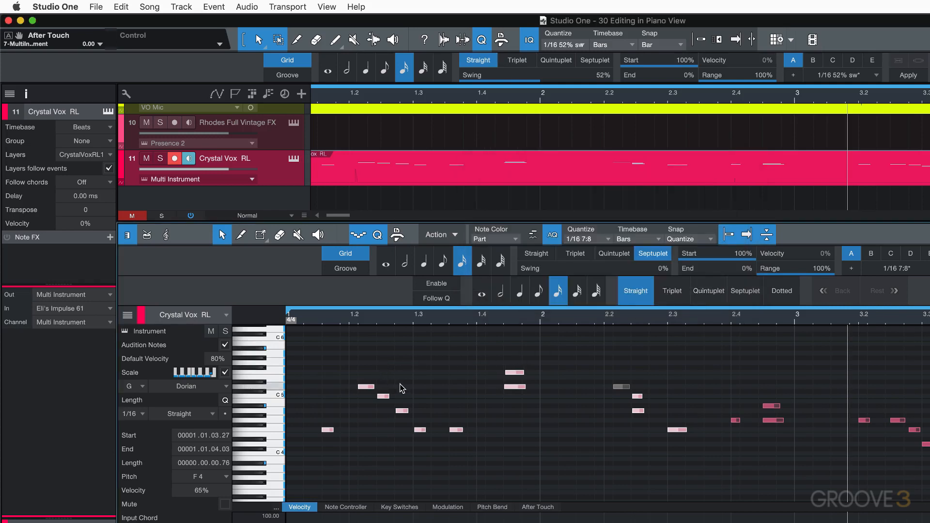
# Step: Play back the humanized notes from the start, then restore the selected notes' original timing
pyautogui.press(',')
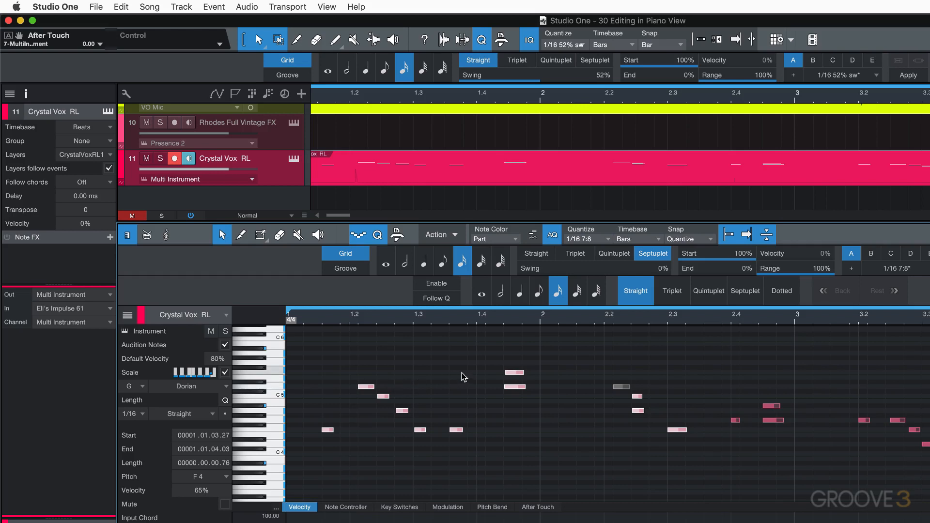
pyautogui.press('space')
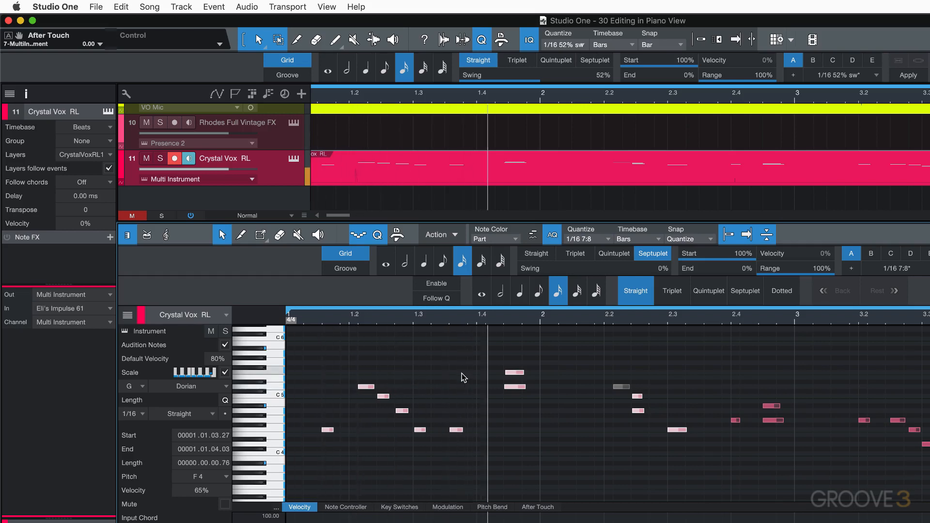
pyautogui.press('space')
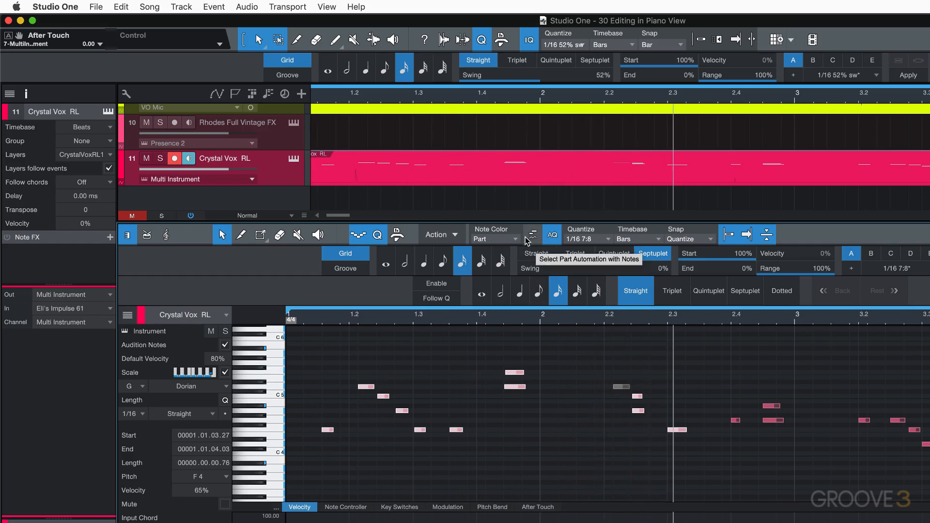
pyautogui.click(453, 236)
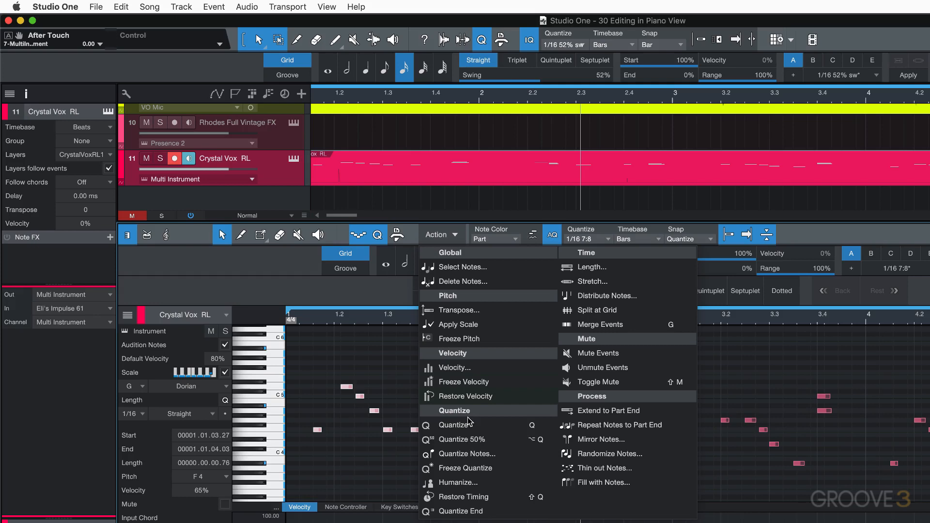
pyautogui.click(470, 497)
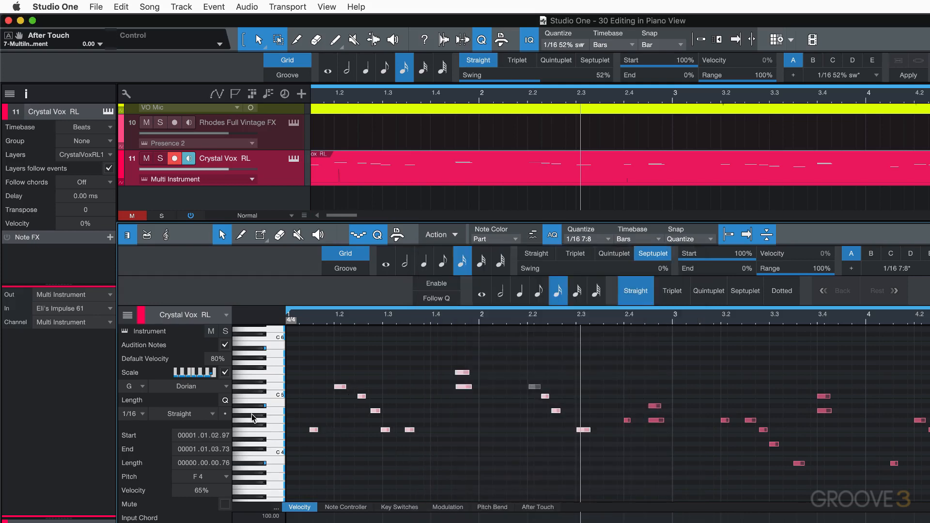
# Step: Select the first note near bar 1.1 and lengthen it so it starts at about 1.01.01.99
pyautogui.scroll(1, 309, 412)
pyautogui.click(309, 412)
pyautogui.scroll(1, 309, 412)
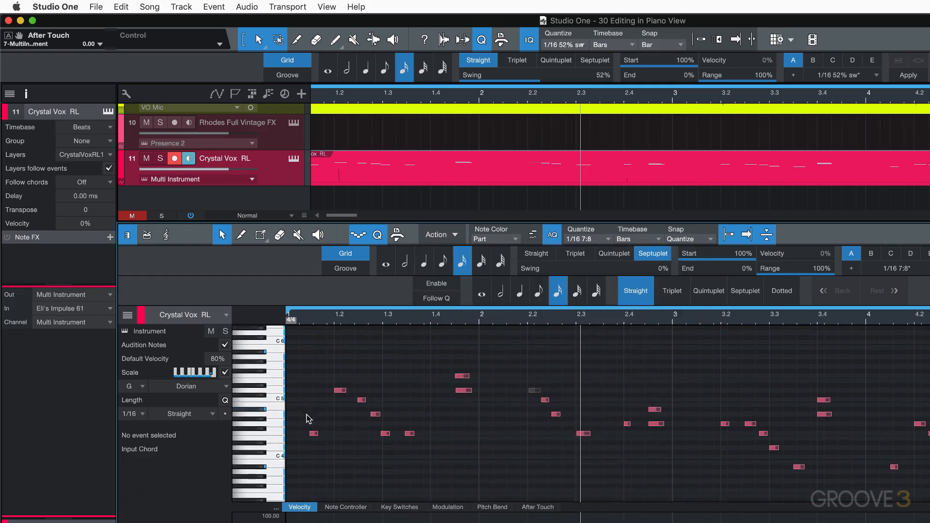
pyautogui.click(313, 433)
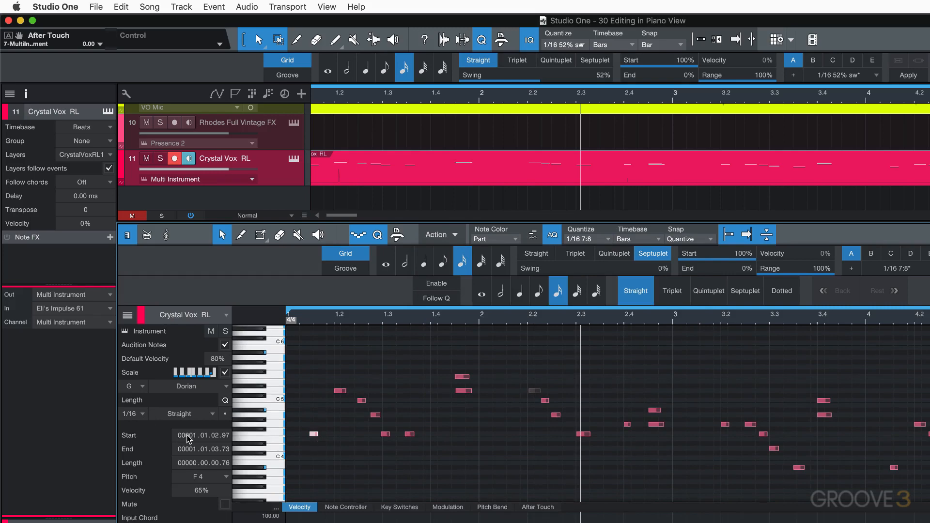
pyautogui.scroll(-1, 190, 437)
pyautogui.scroll(15, 227, 439)
pyautogui.scroll(3, 228, 435)
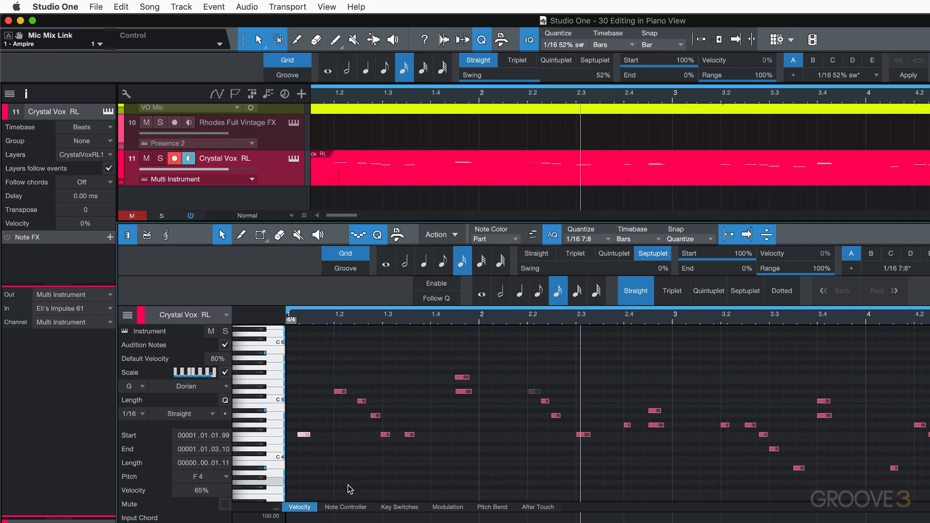
# Step: Switch the controller lane to Modulation and select the two notes near bar 1.4
pyautogui.click(348, 509)
pyautogui.click(418, 508)
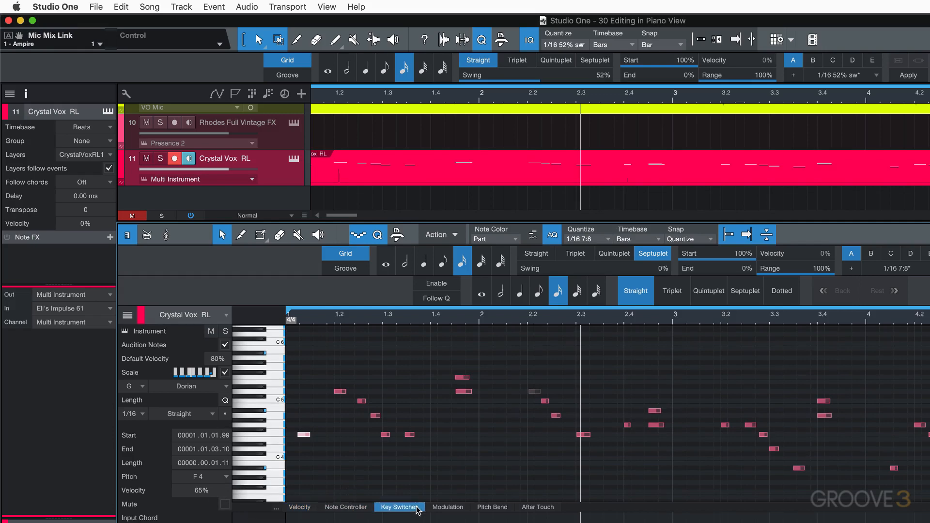
pyautogui.click(448, 509)
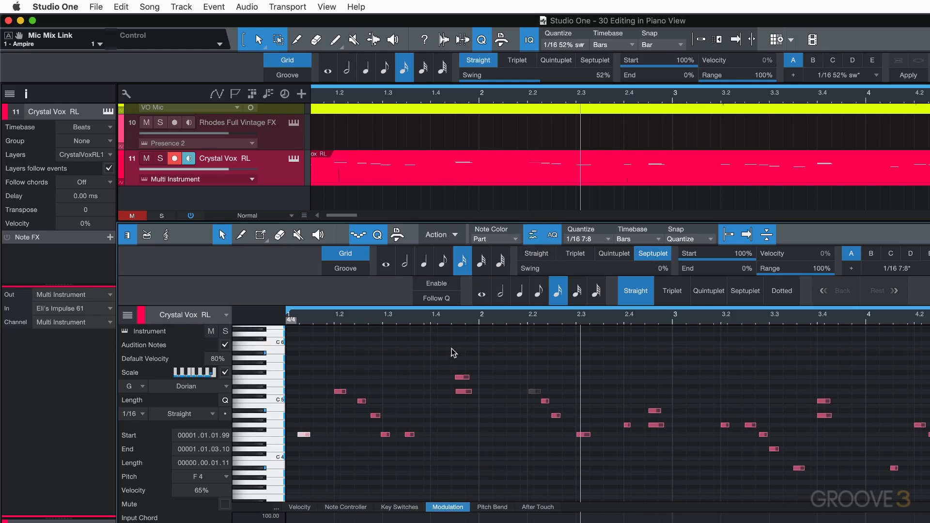
pyautogui.moveTo(452, 352); pyautogui.dragTo(485, 406)
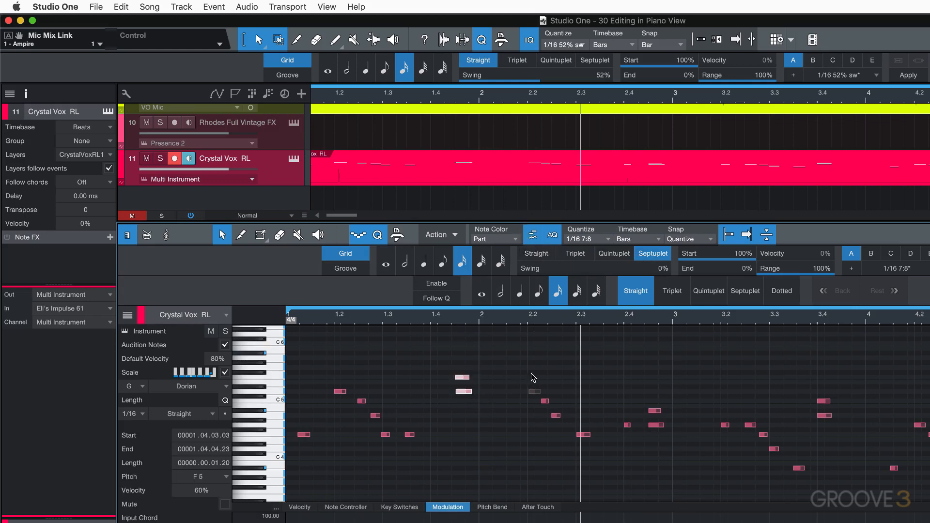